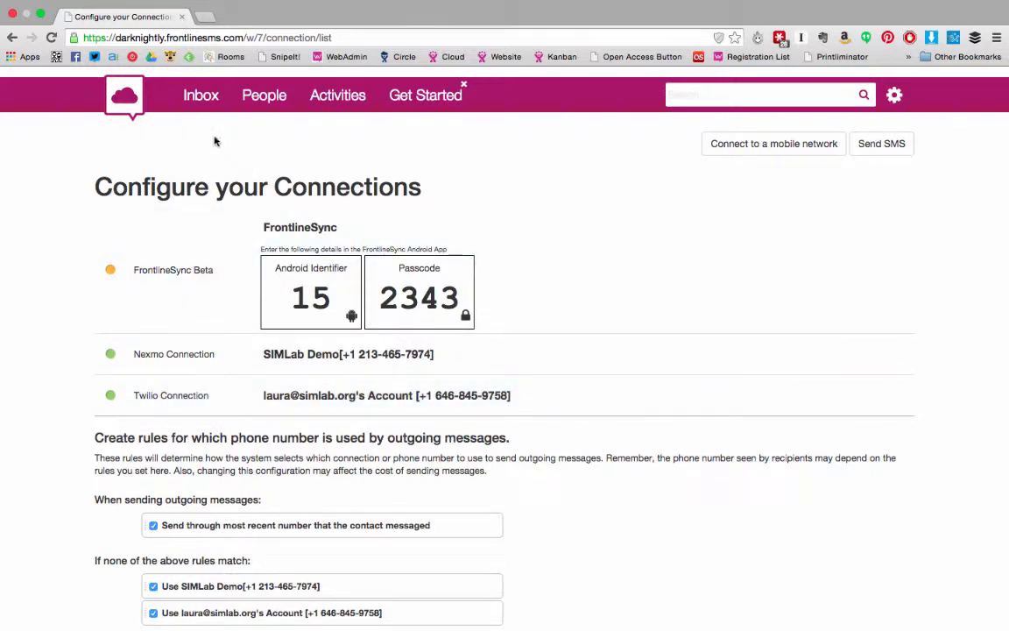
- Start a new SMS from the inbox and add the recipient's phone number
click(201, 97)
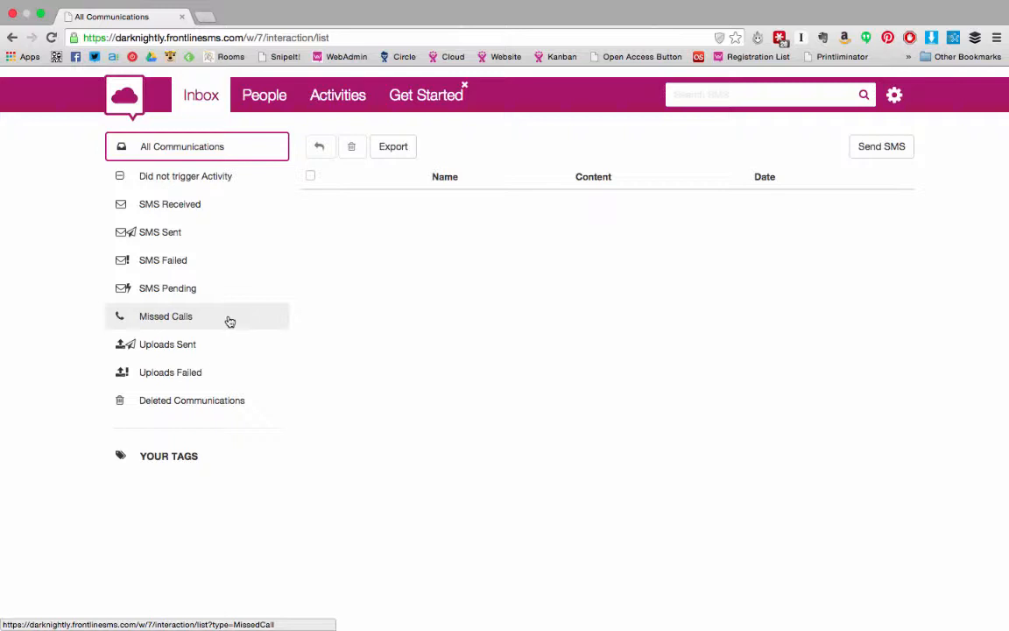
click(230, 179)
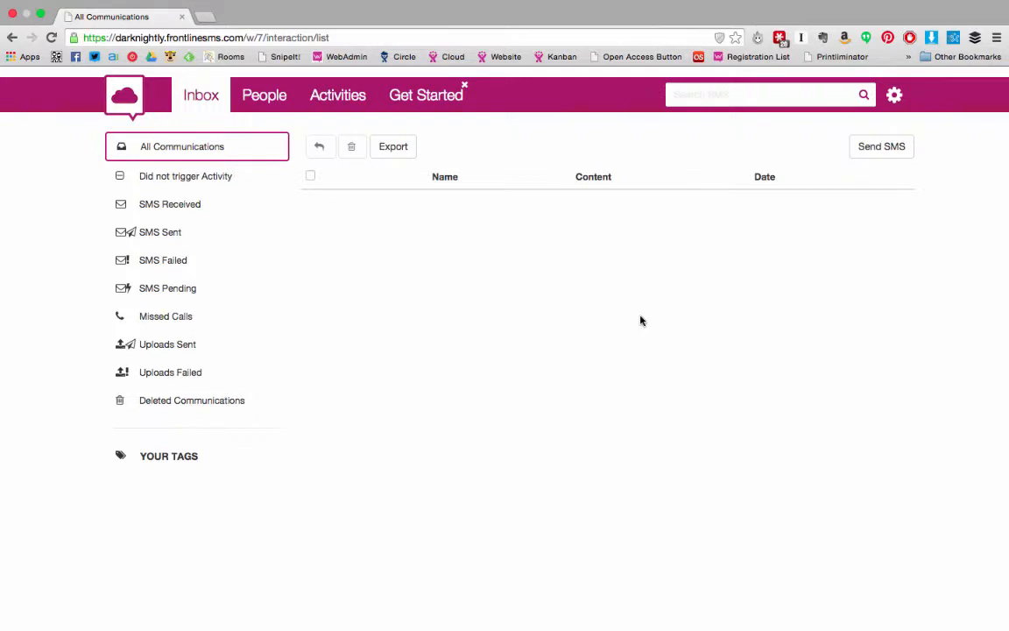
click(869, 150)
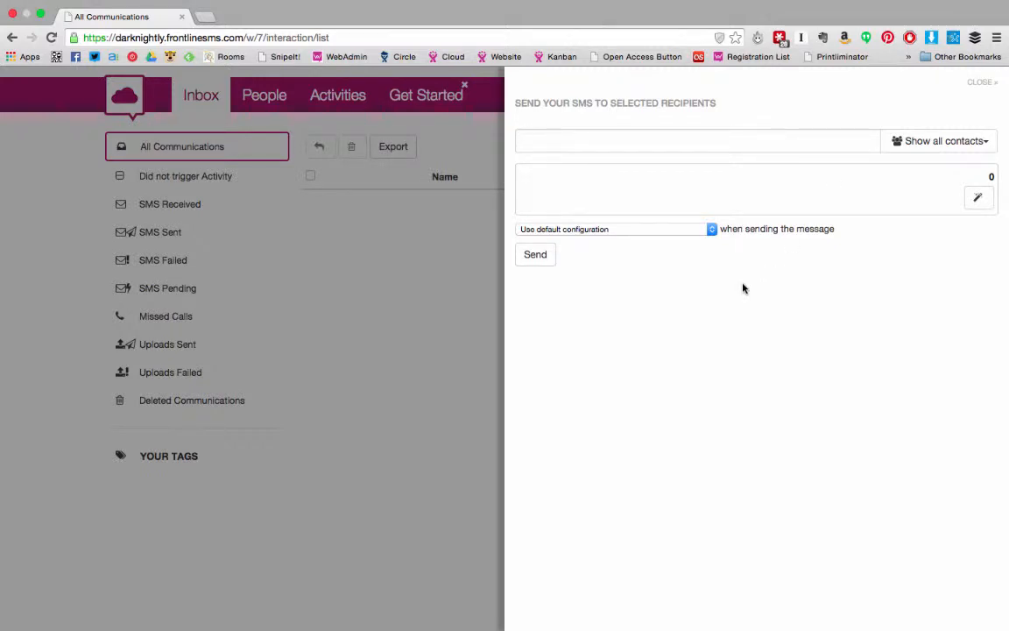
text(+164)
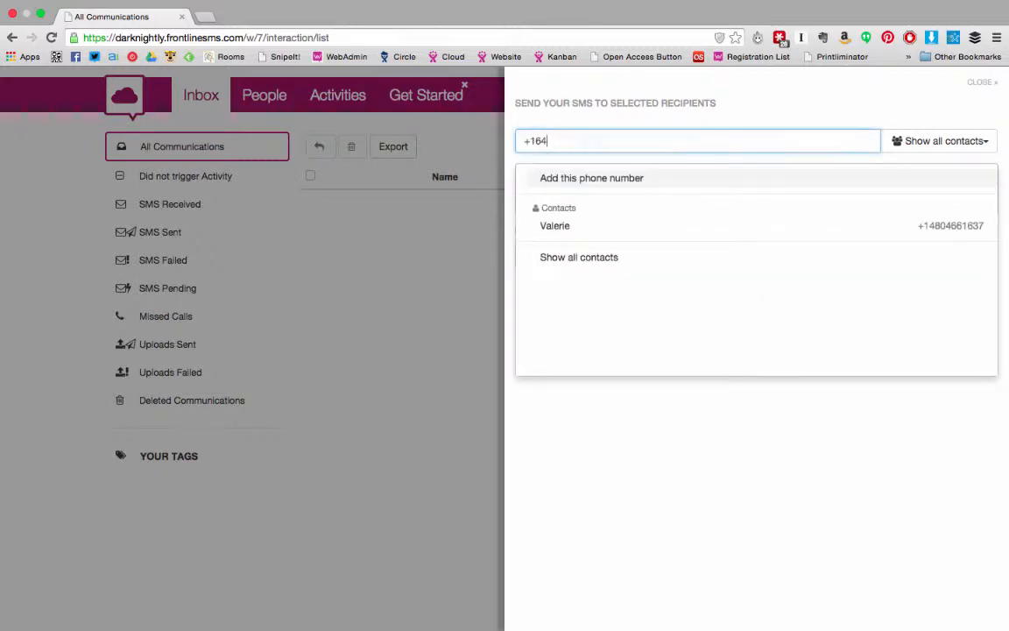
text(6460)
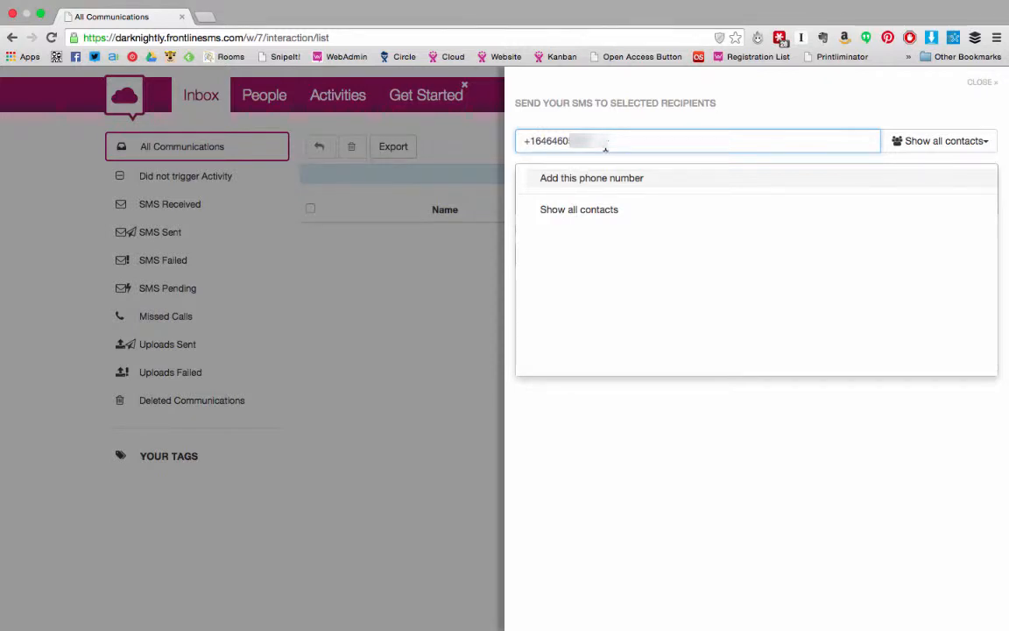
click(554, 181)
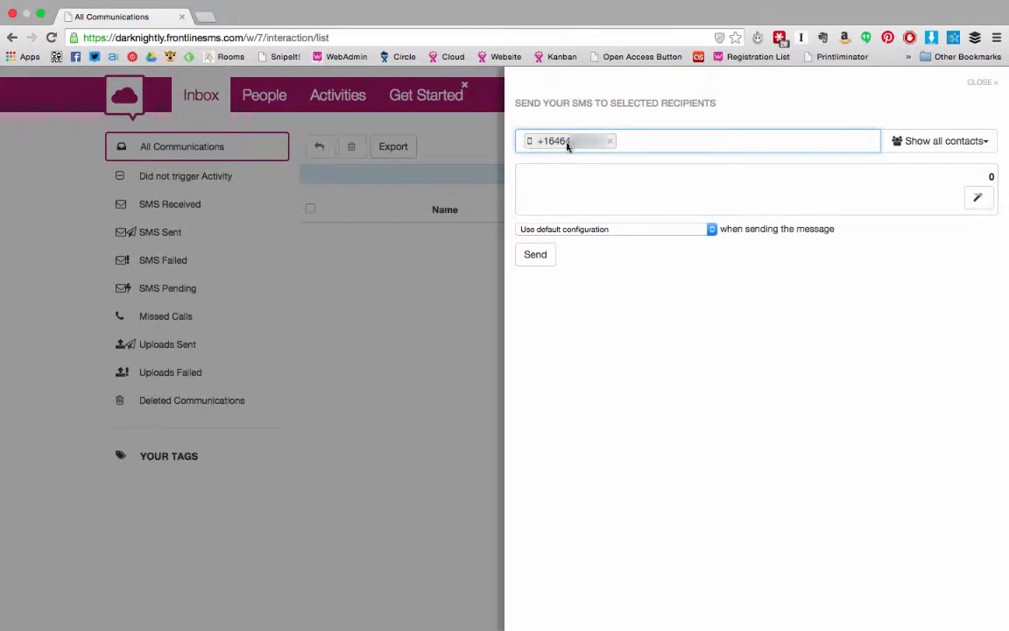
- Write "Hello world!" as the text of the SMS
click(612, 188)
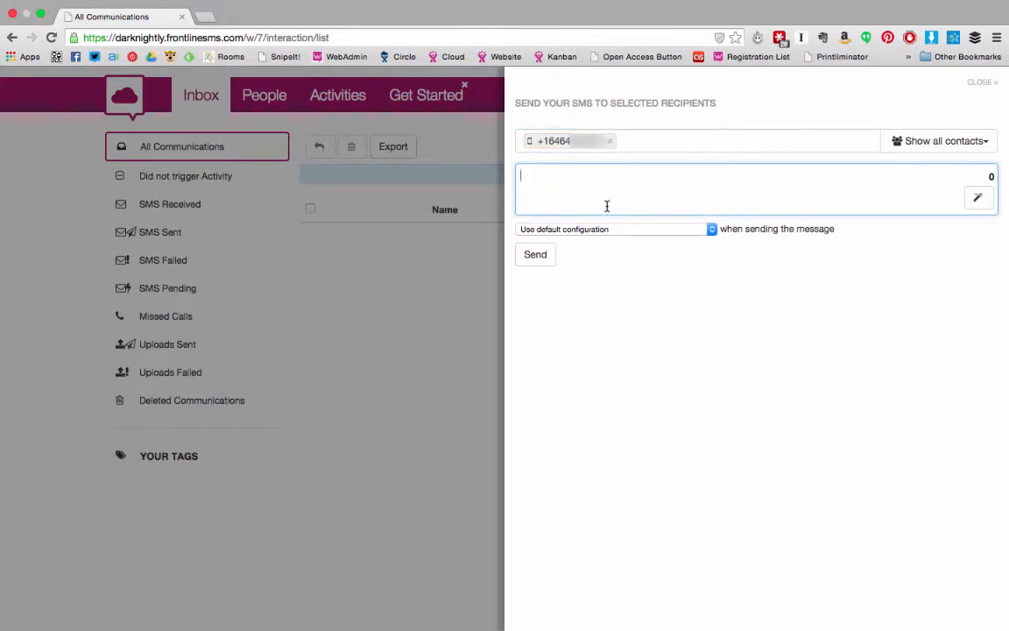
text(Hello wo)
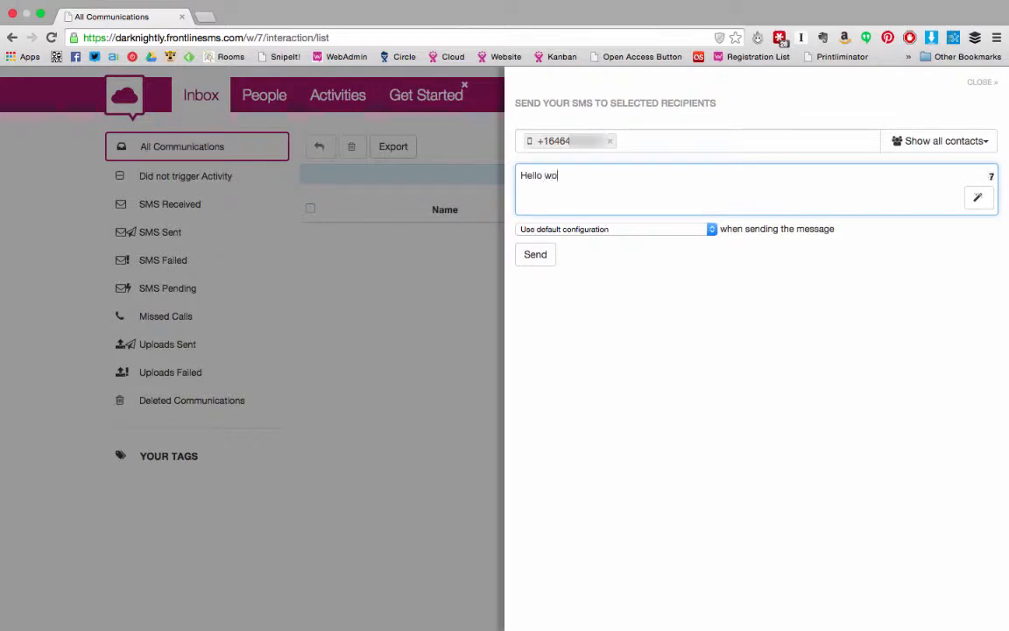
text(rld!)
- Choose the Twilio account as the sending connection and send the SMS
click(577, 230)
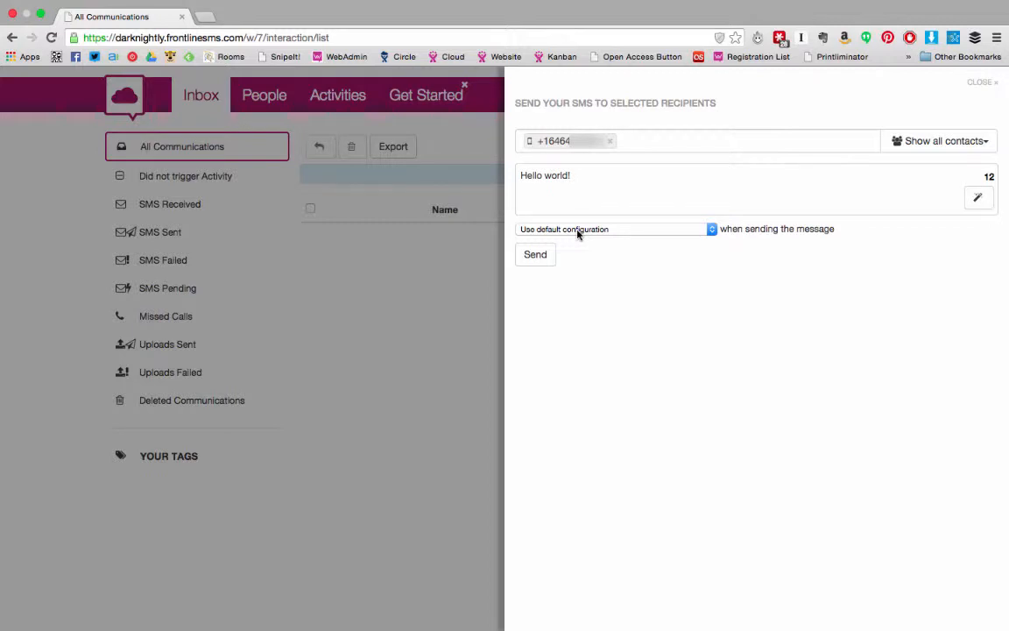
click(576, 232)
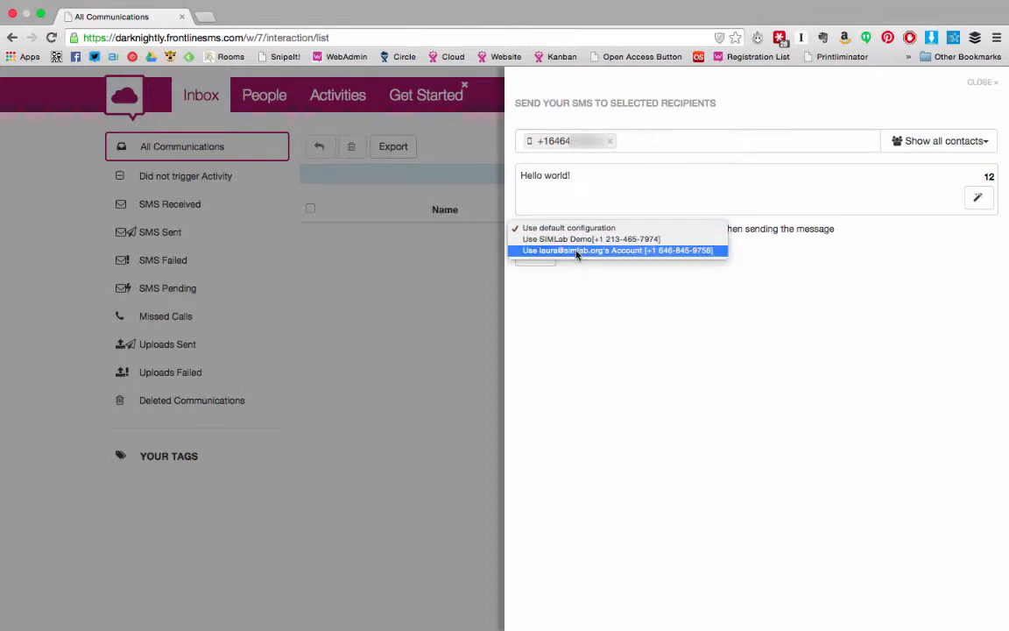
click(577, 251)
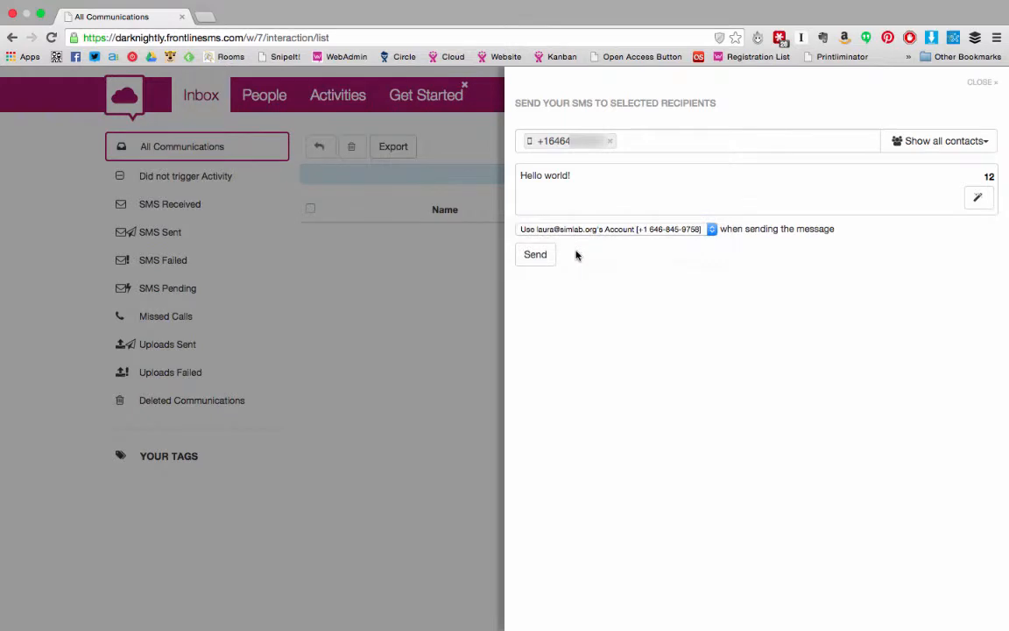
click(530, 255)
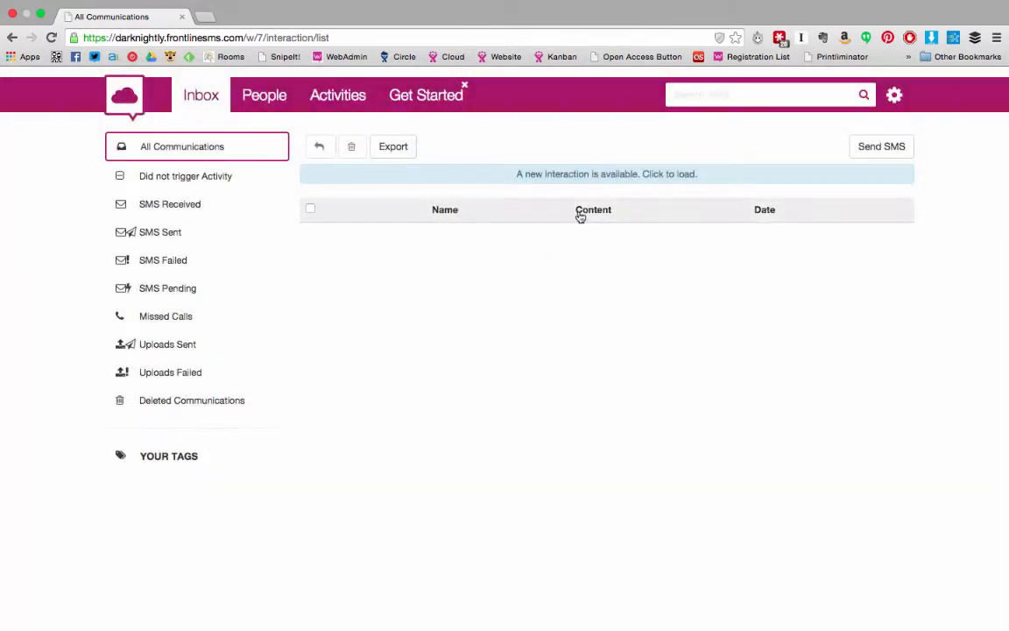
- Load the new interaction, check the sent SMS list, and open the "Thanks for testing!" reply in all communications
click(535, 176)
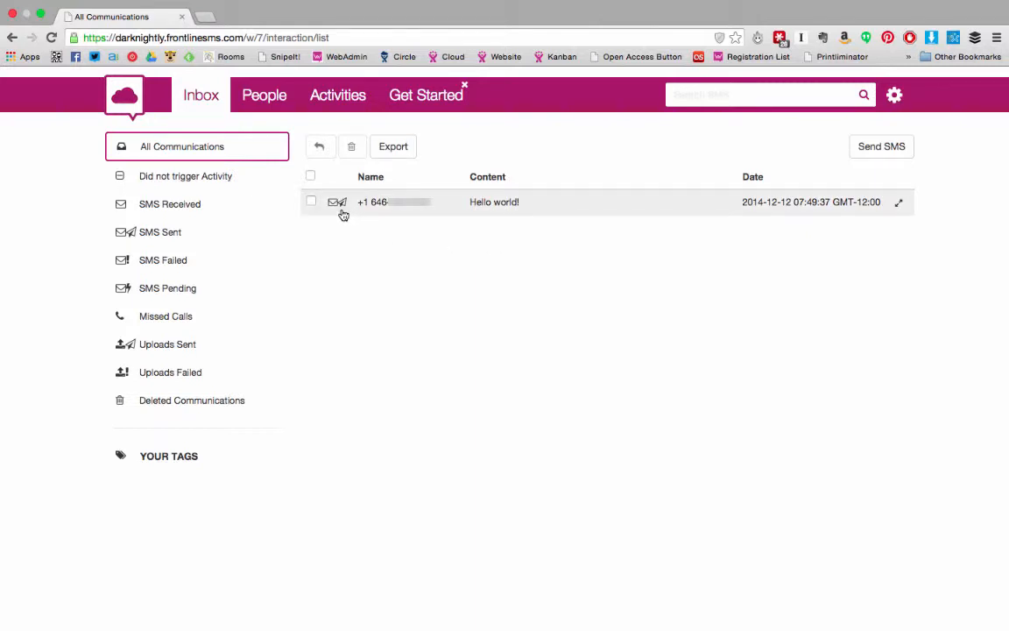
click(175, 234)
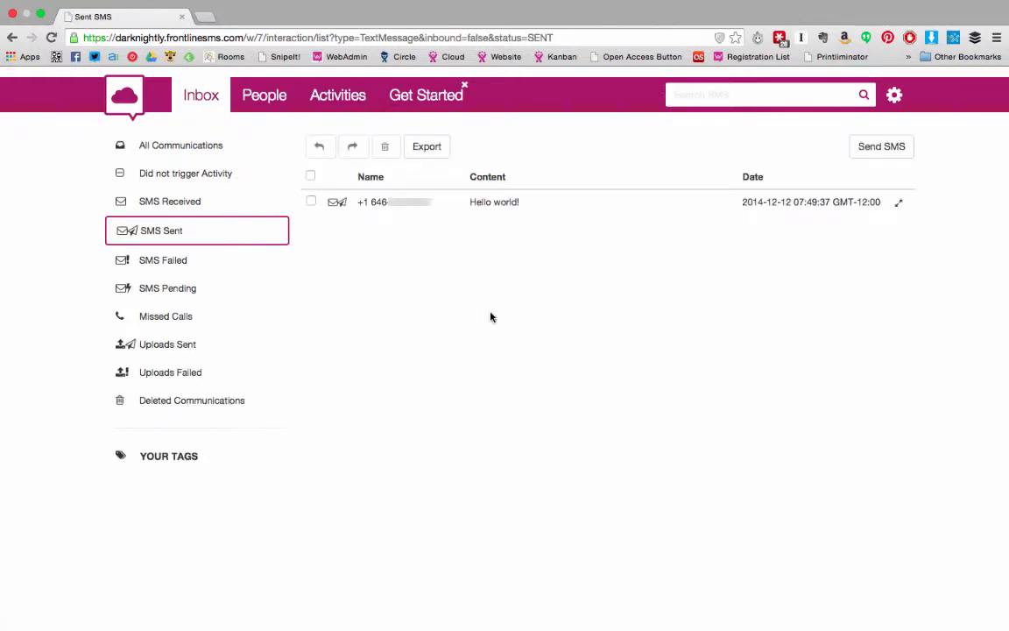
click(248, 149)
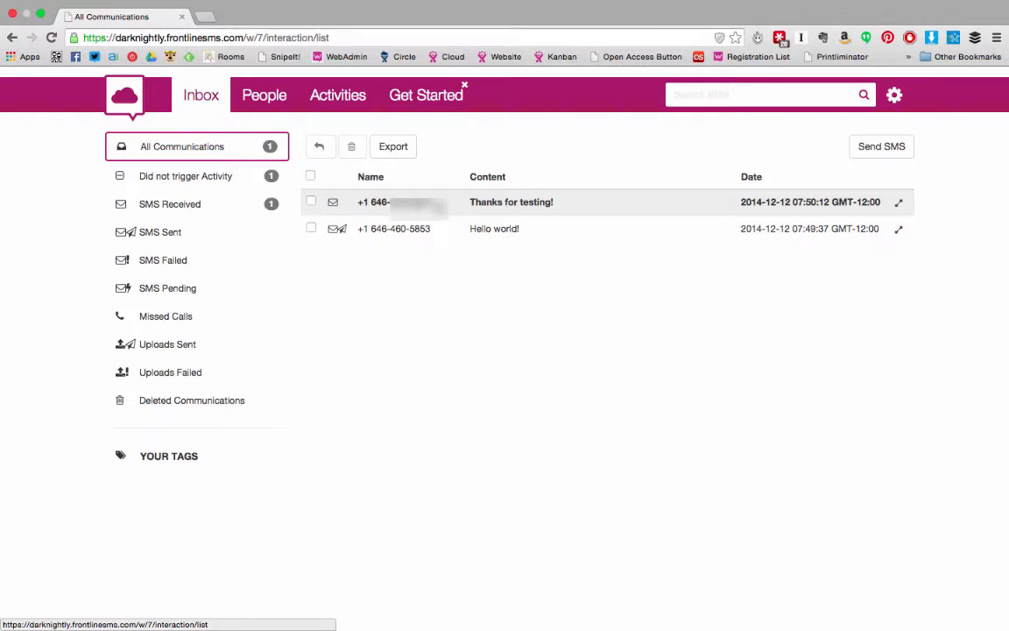
click(452, 210)
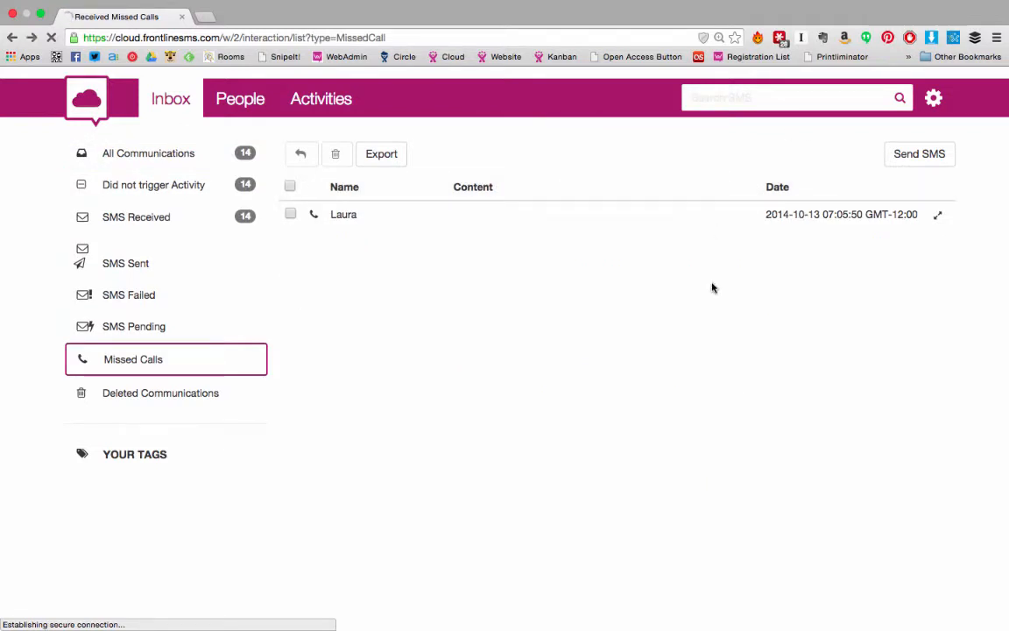
- Go to the connection settings and examine the configured connections and the rules for outgoing messages
click(933, 98)
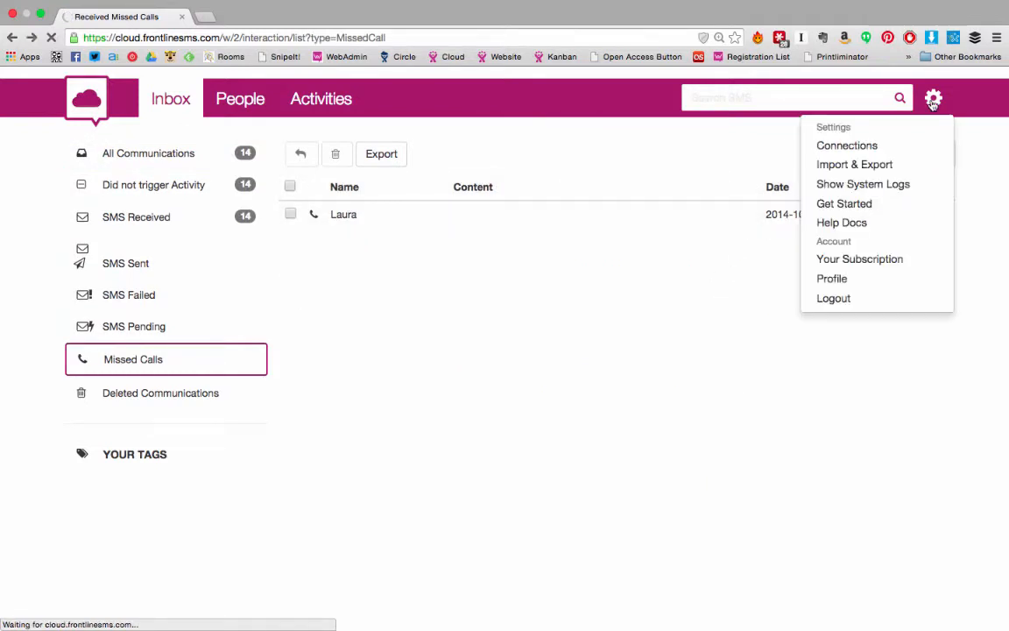
click(851, 149)
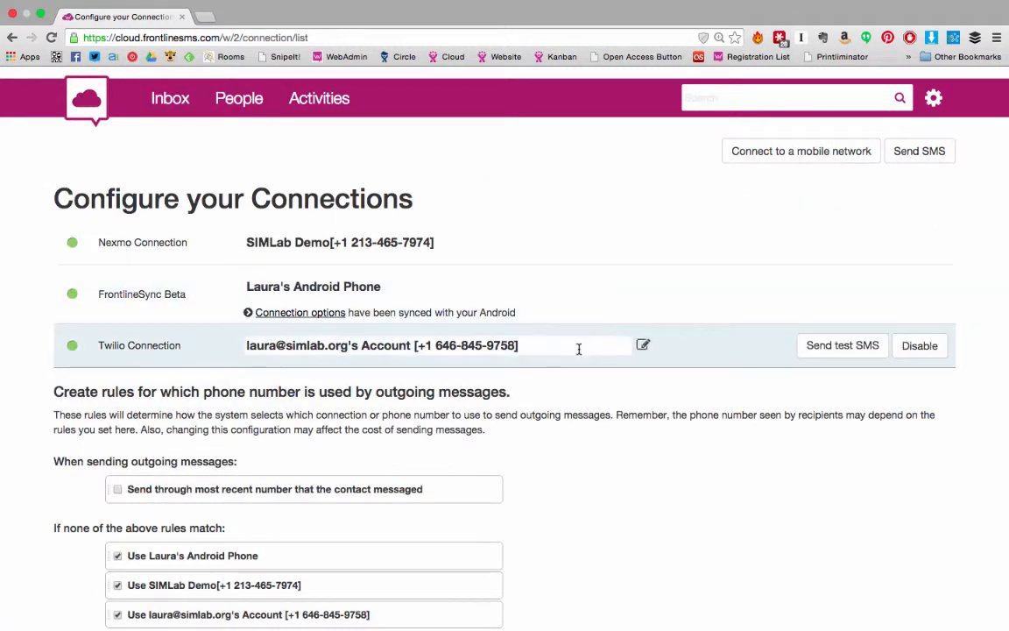
click(578, 348)
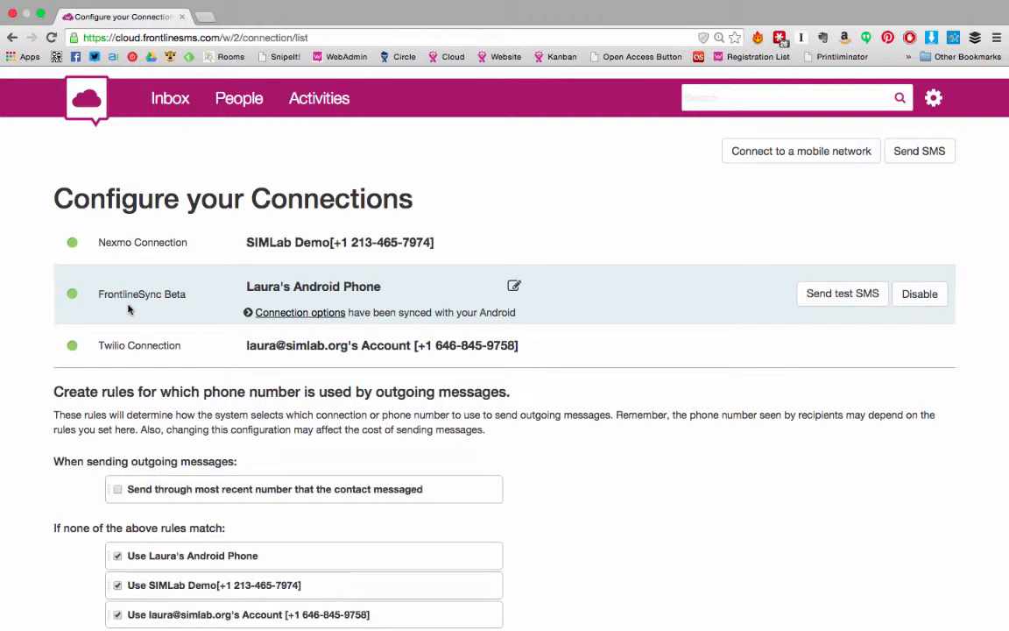
scroll(332, 352, down, 1)
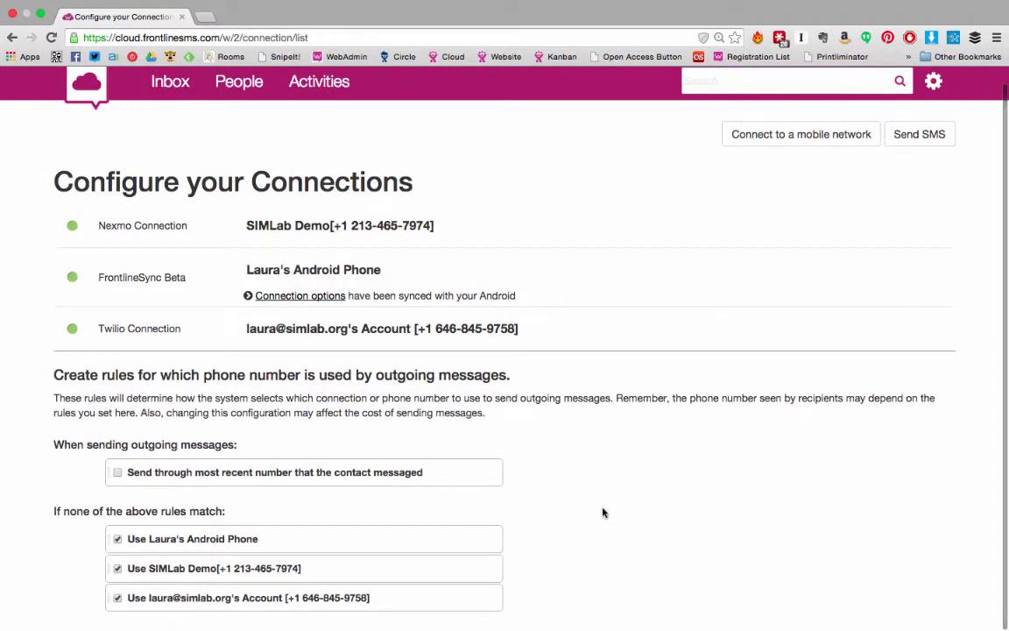
scroll(616, 571, down, 1)
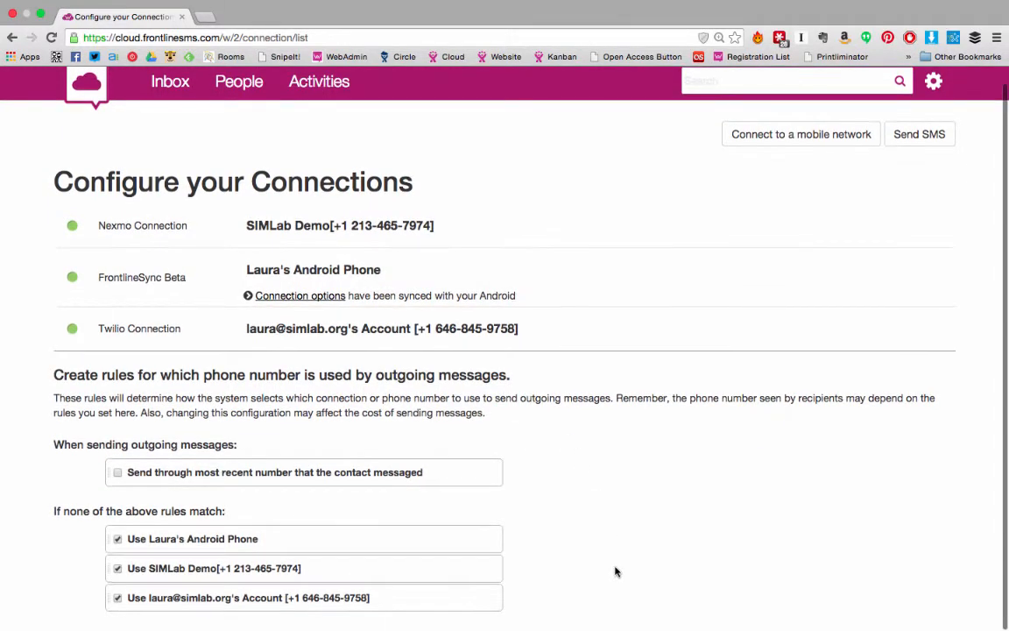
- Select the Twilio account as the sending connection in a new SMS, and close the message without sending it
click(919, 134)
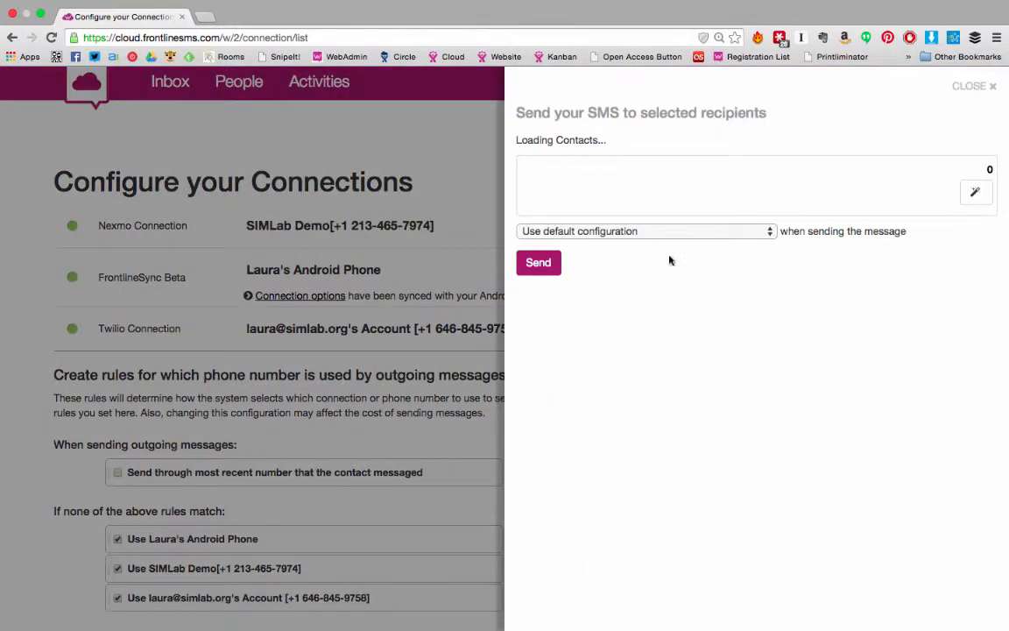
click(589, 230)
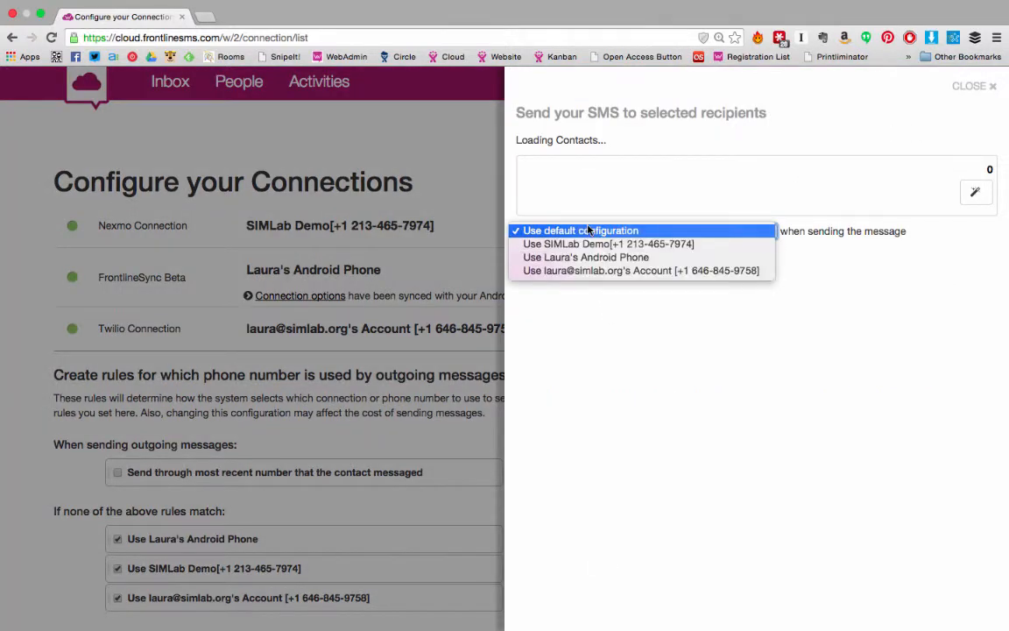
click(577, 257)
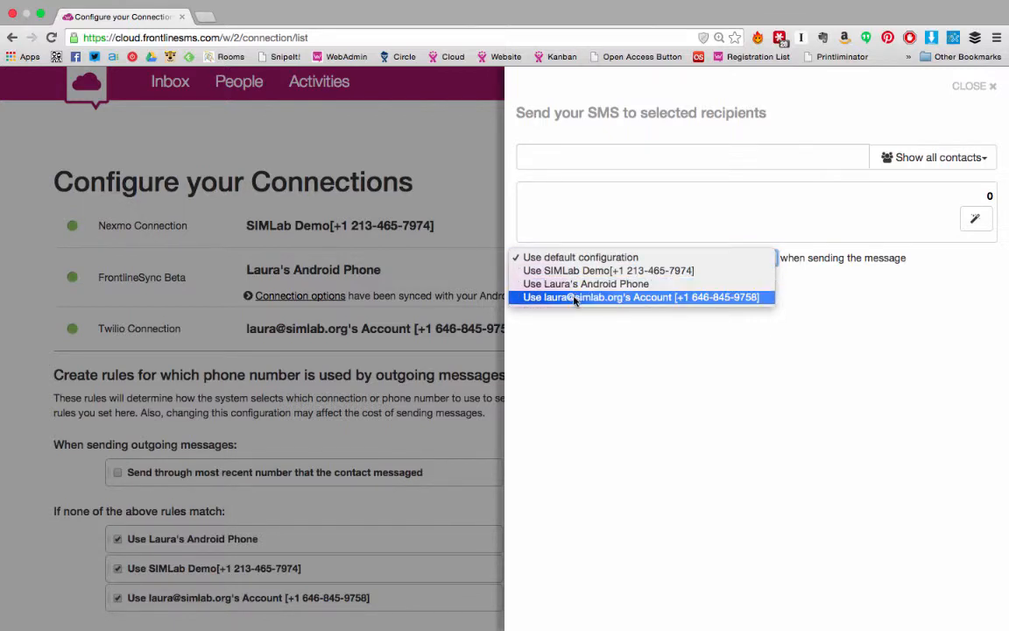
click(576, 298)
click(577, 156)
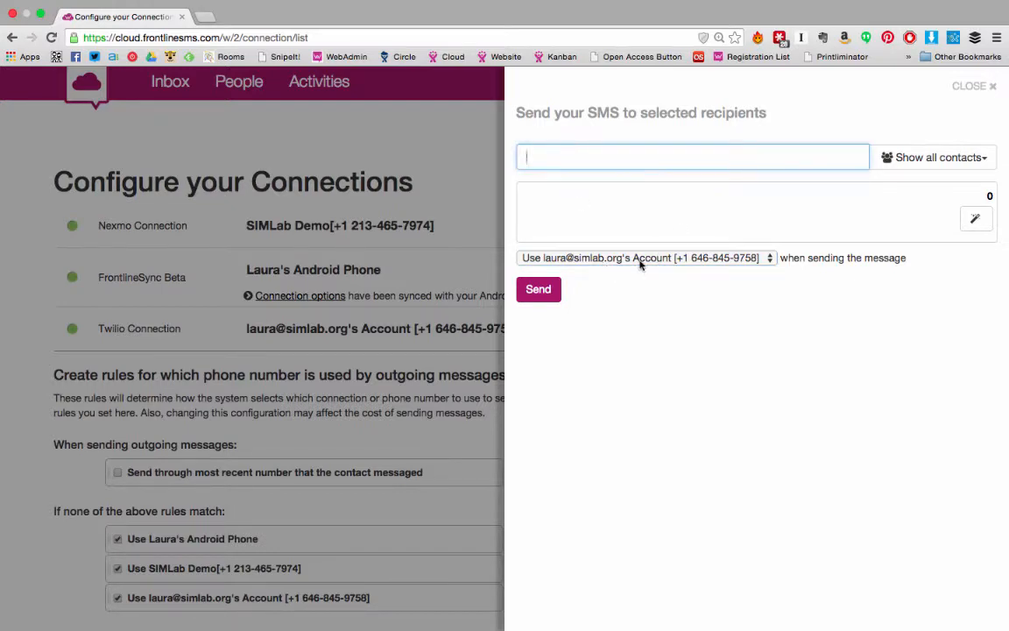
click(970, 85)
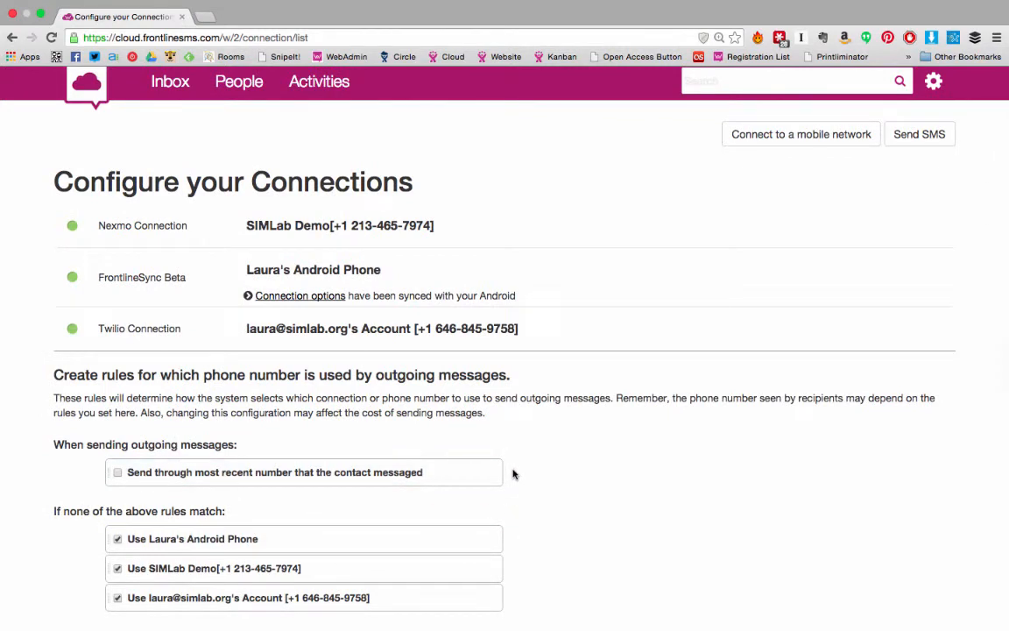
- Leave only the Android phone enabled in the outgoing rules, with the most recent number, SIMLab Demo and Twilio account rules off
click(117, 474)
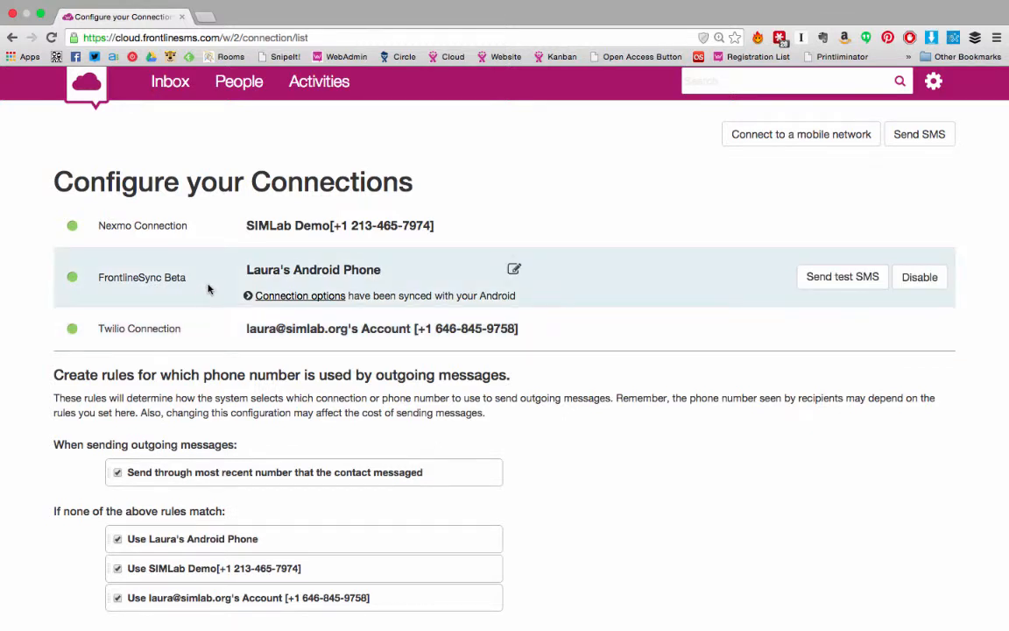
click(118, 474)
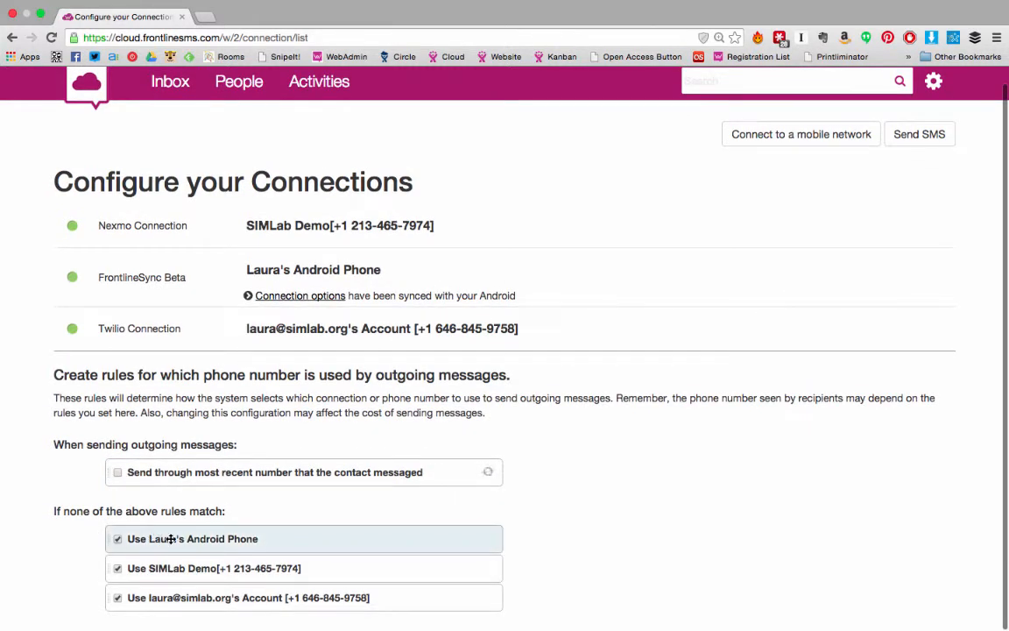
click(117, 569)
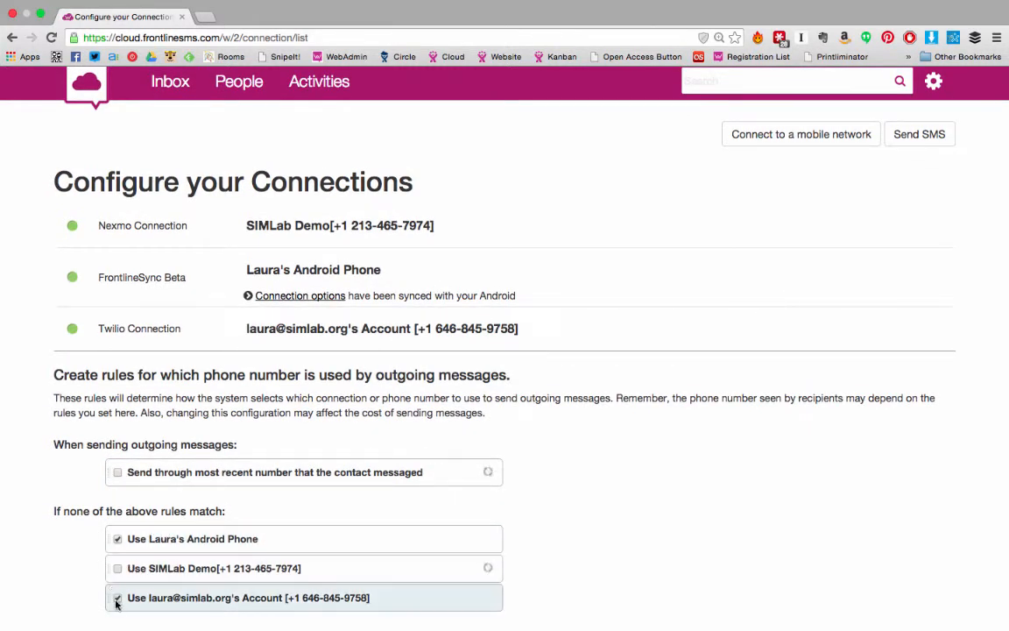
click(117, 601)
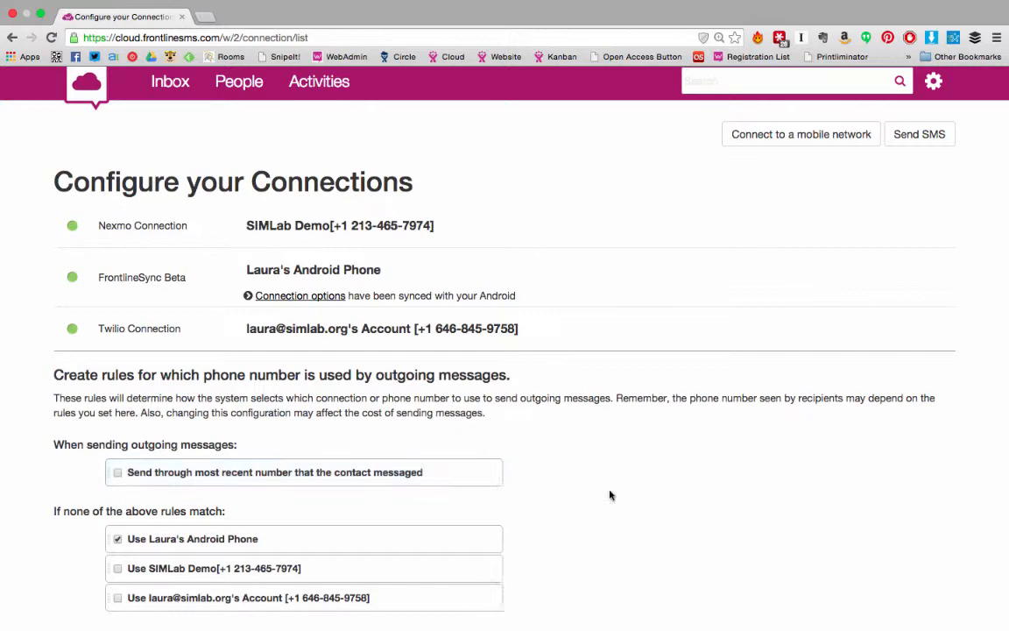
- Examine the missed calls in the inbox, including the details of the existing call and of the newly loaded one
click(172, 84)
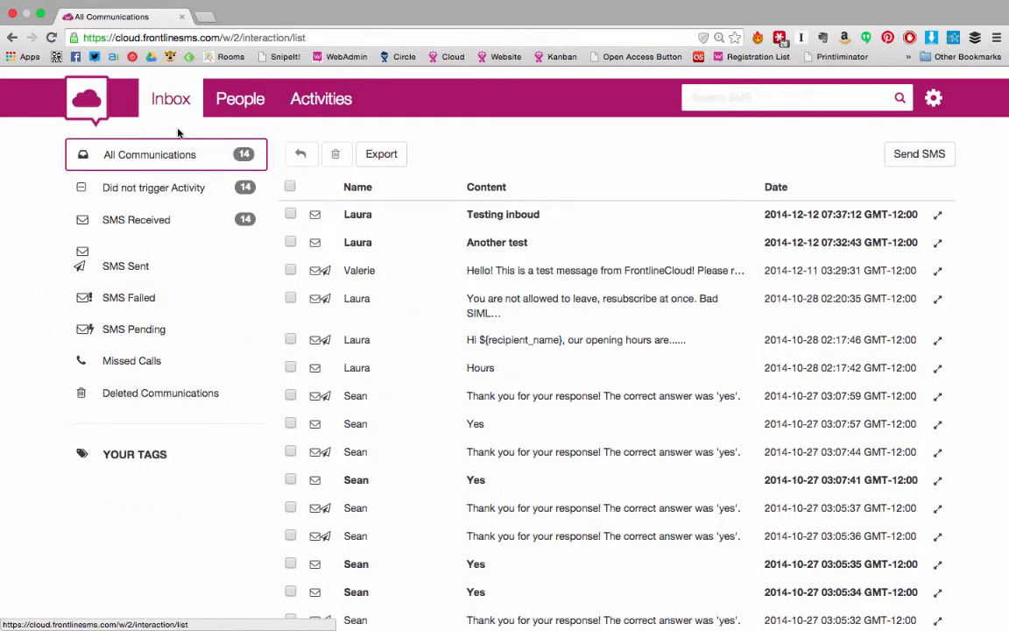
click(131, 374)
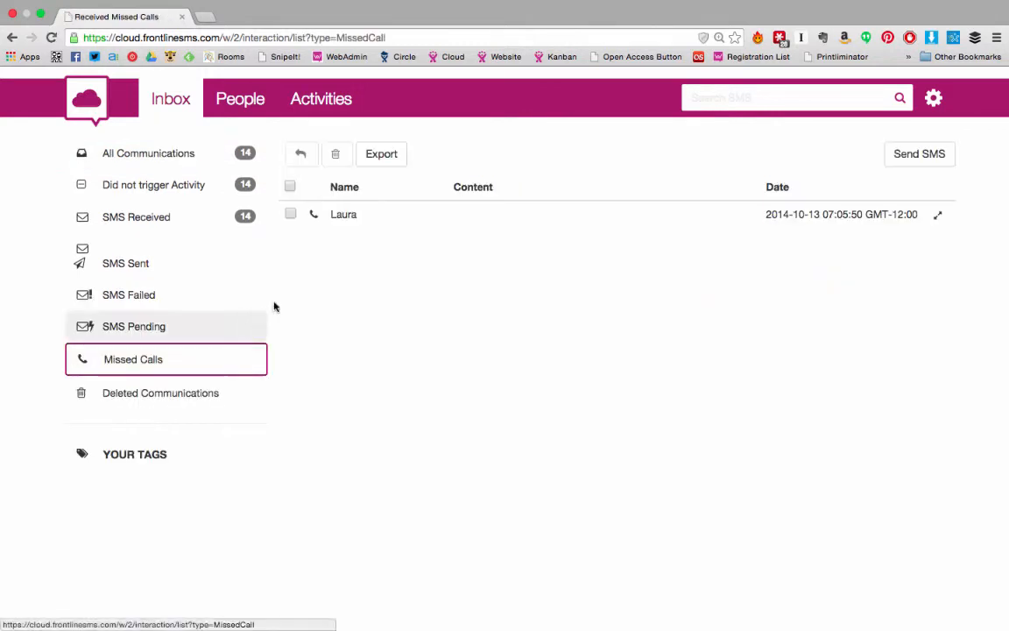
click(353, 220)
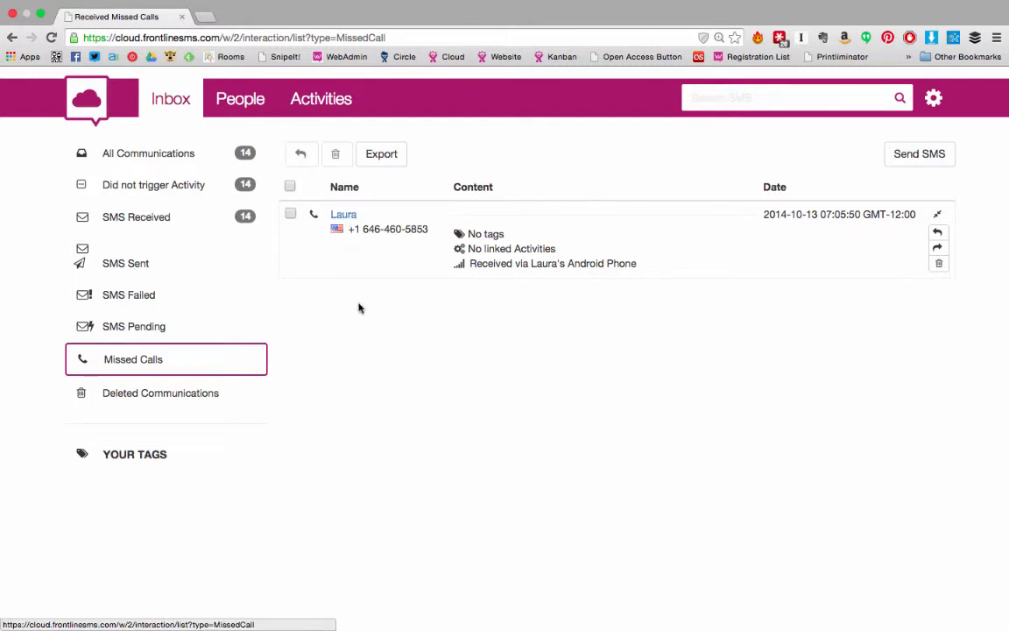
click(389, 250)
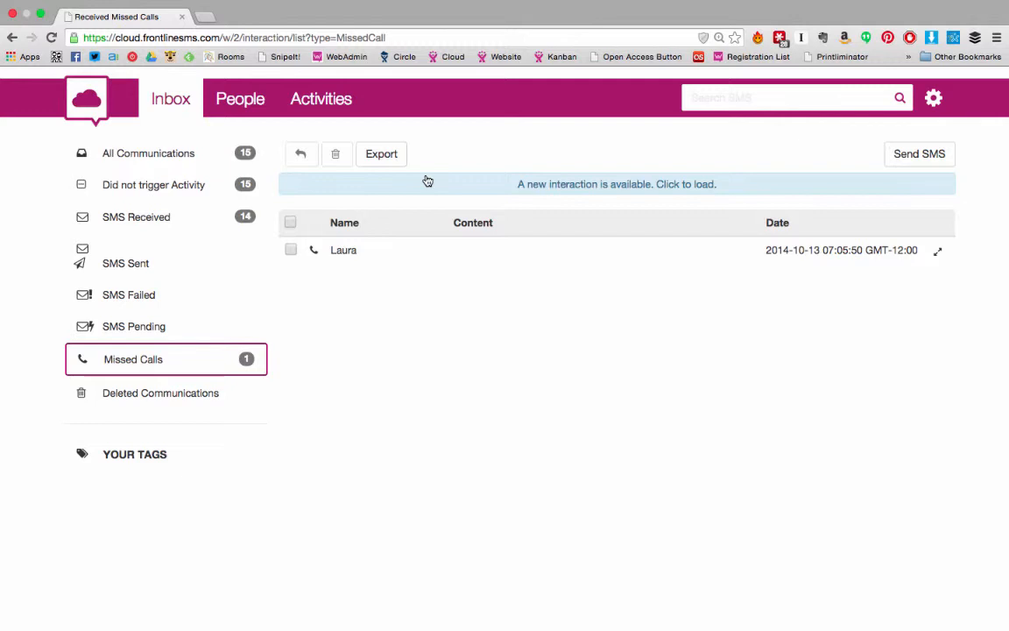
click(427, 181)
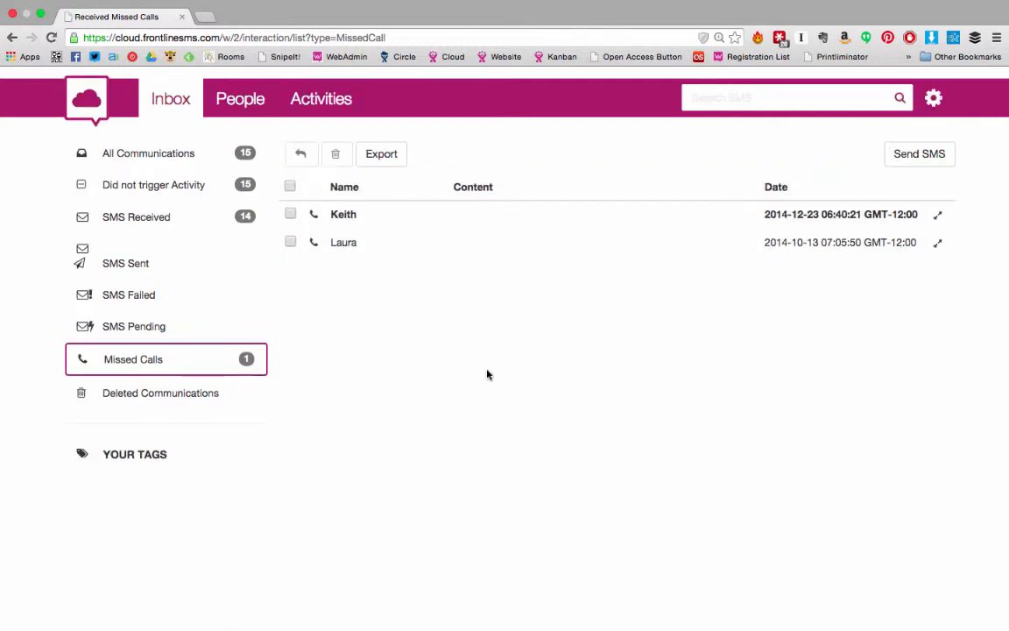
click(489, 213)
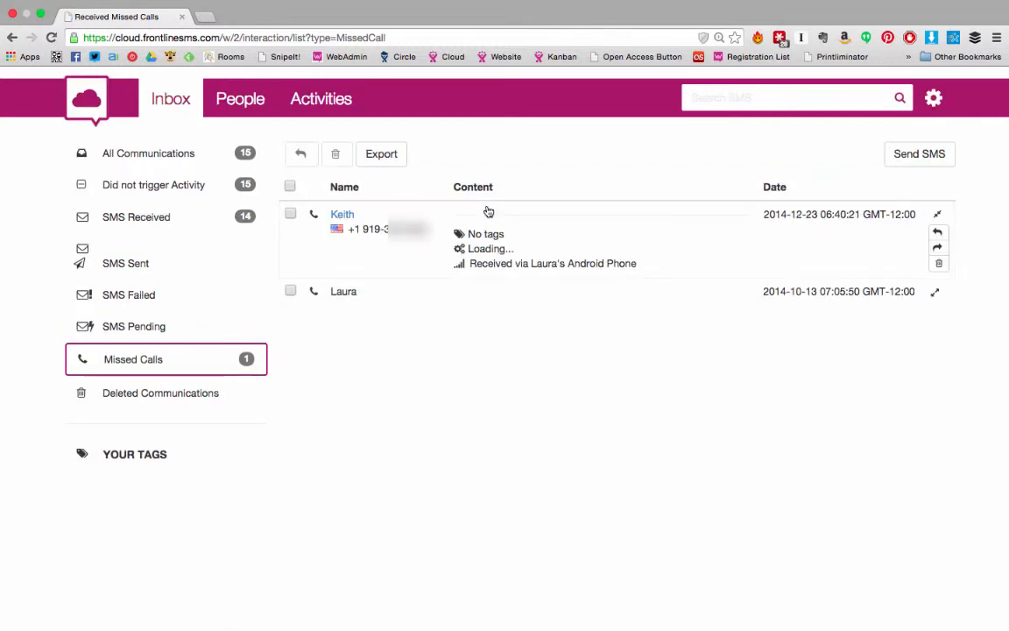